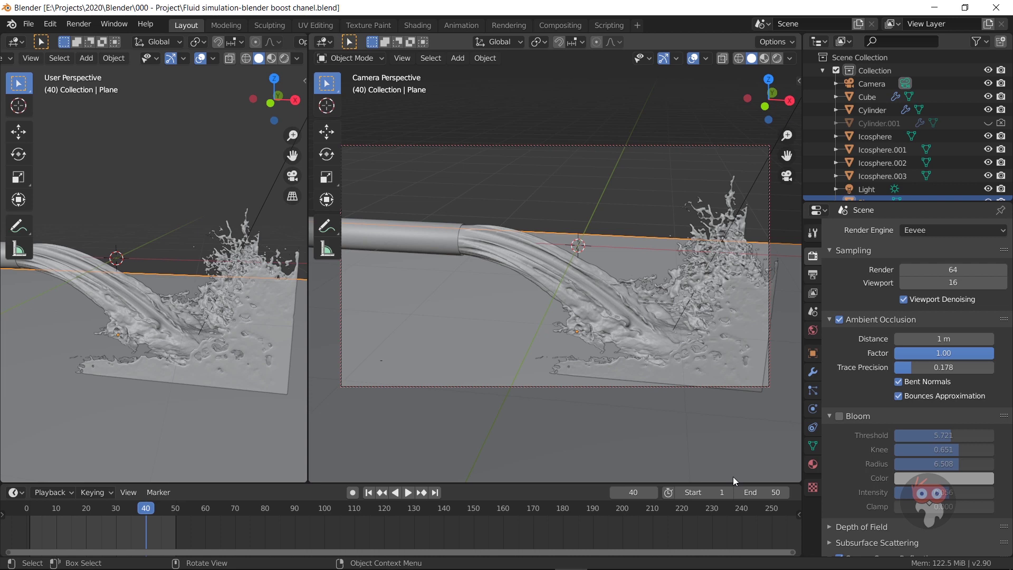
- In Preferences, try OptiX and OpenCL as Cycles render devices, then settle on CUDA
{"action": "left_click", "coordinate": [50, 24]}
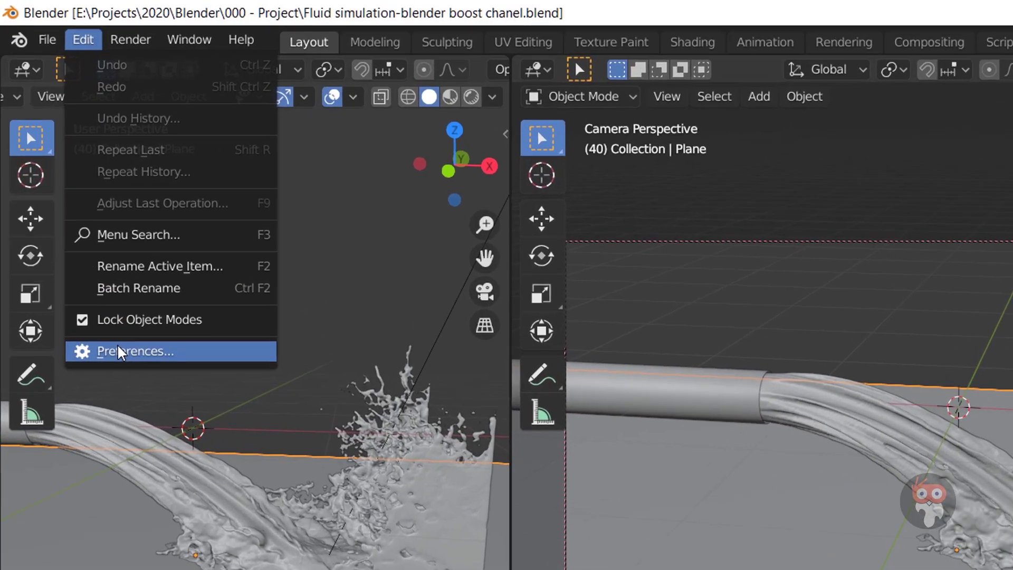
{"action": "left_click", "coordinate": [71, 210]}
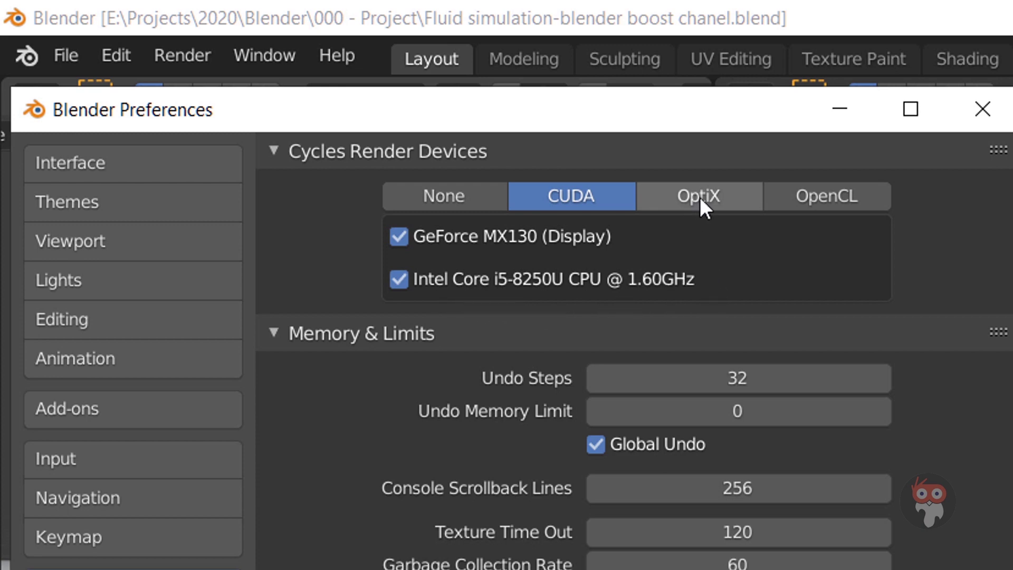
{"action": "left_click", "coordinate": [729, 198]}
{"action": "left_click", "coordinate": [822, 195]}
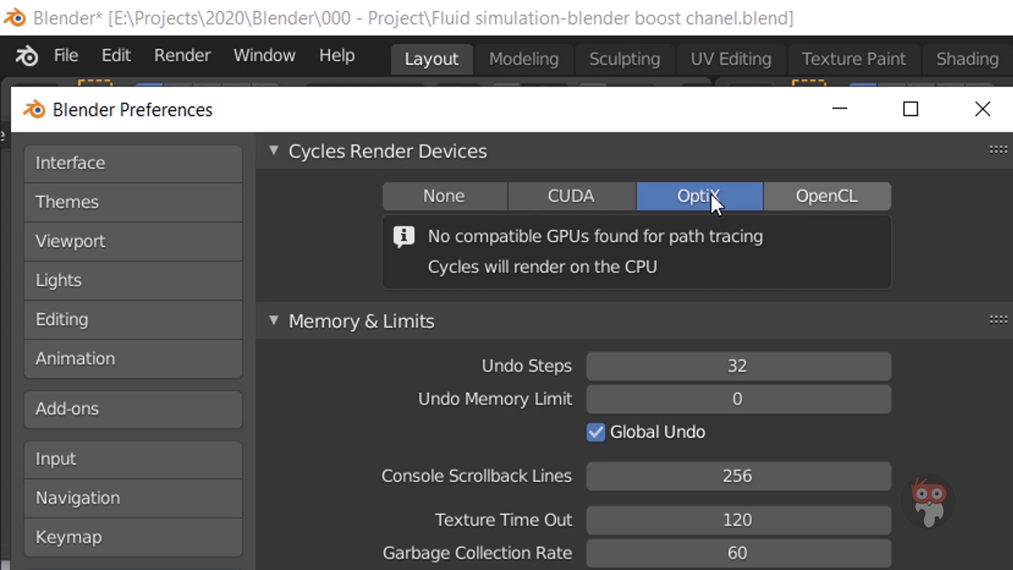
{"action": "left_click", "coordinate": [710, 194]}
{"action": "left_click", "coordinate": [598, 192]}
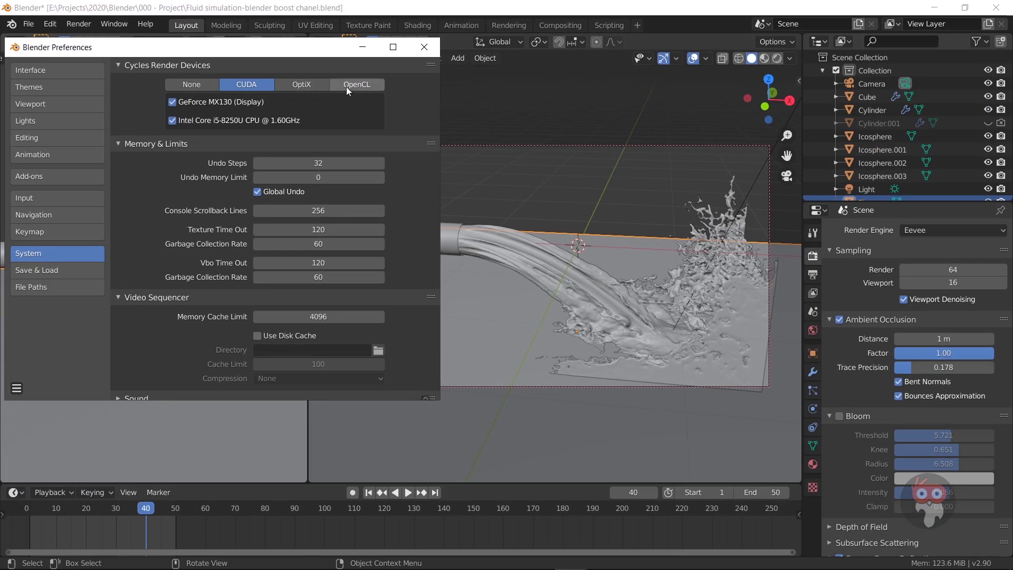
{"action": "left_click", "coordinate": [424, 47]}
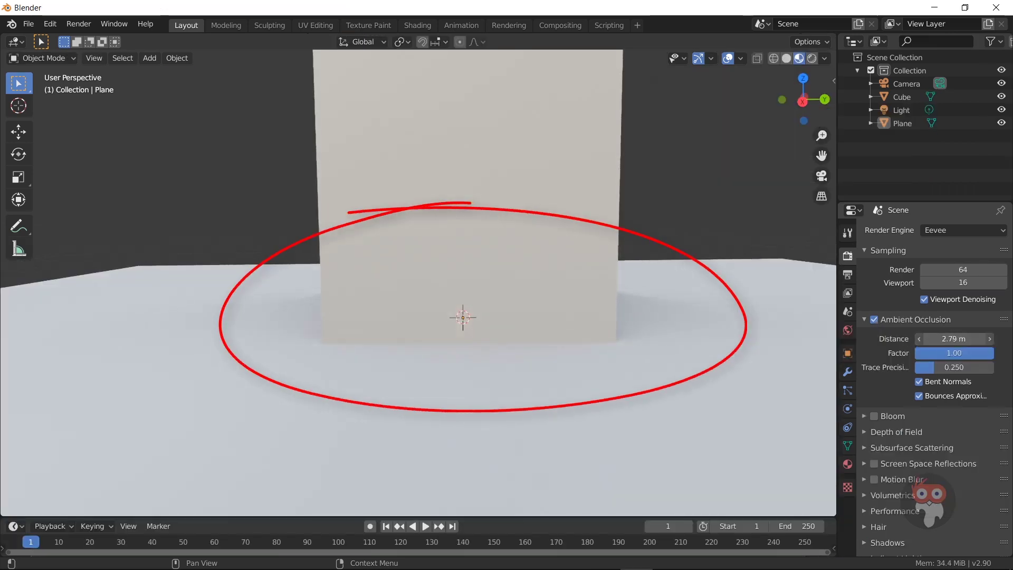
- Raise the Ambient Occlusion distance to 3.98 m and orbit to view the cube from a corner
{"action": "mouse_move", "coordinate": [954, 338]}
{"action": "left_mouse_down"}
{"action": "mouse_move", "coordinate": [893, 339]}
{"action": "mouse_move", "coordinate": [960, 338]}
{"action": "left_mouse_up"}
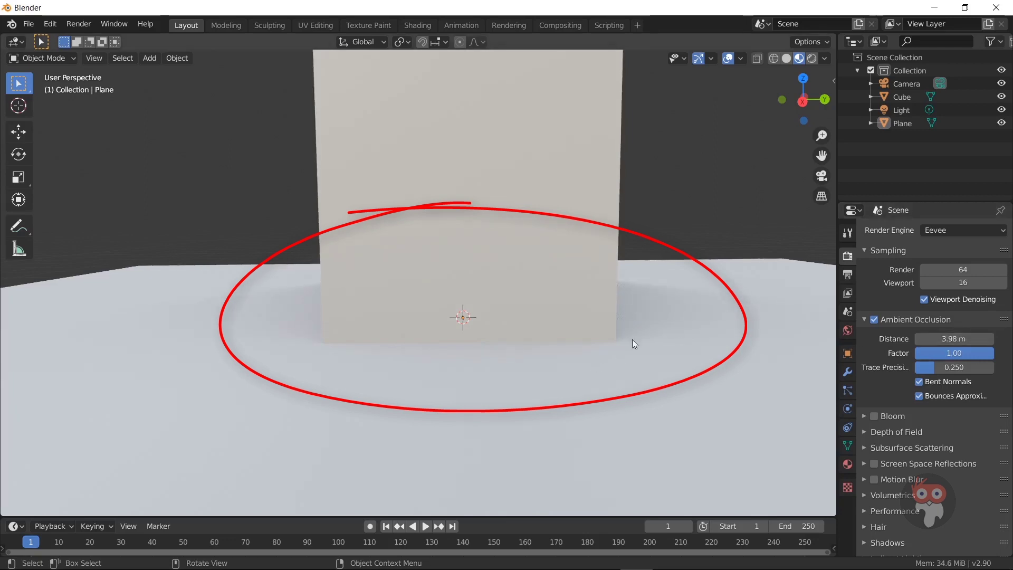
{"action": "middle_click_drag", "start_coordinate": [655, 349], "coordinate": [539, 387]}
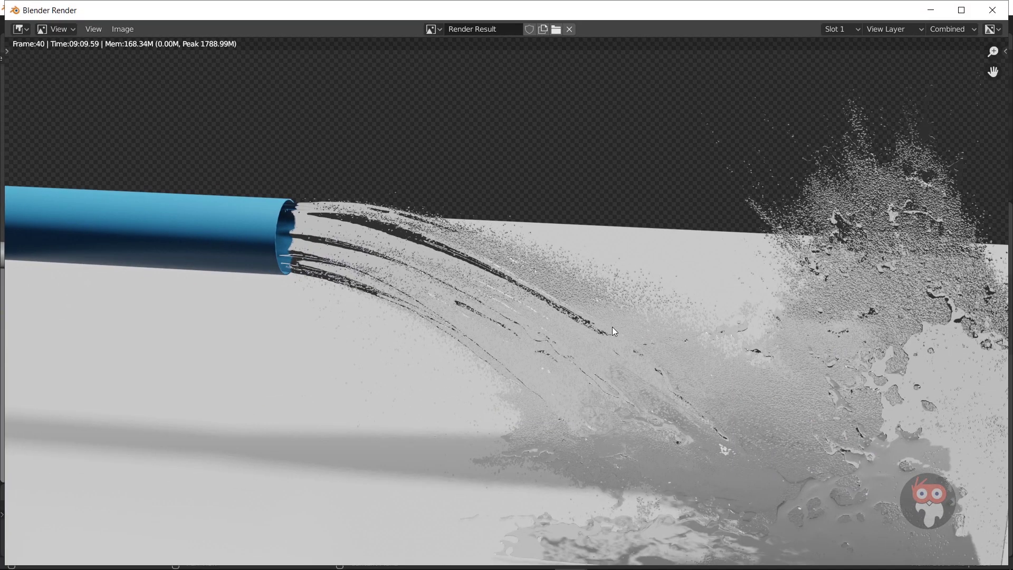
- Save the render as '64 sample.png', replacing the untitled file name
{"action": "left_click", "coordinate": [115, 30]}
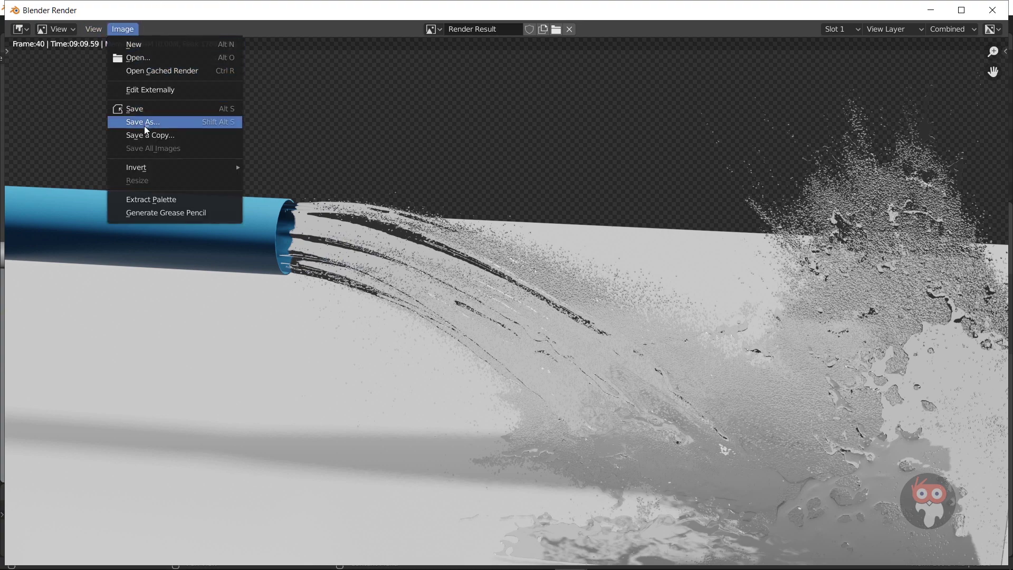
{"action": "left_click", "coordinate": [147, 121]}
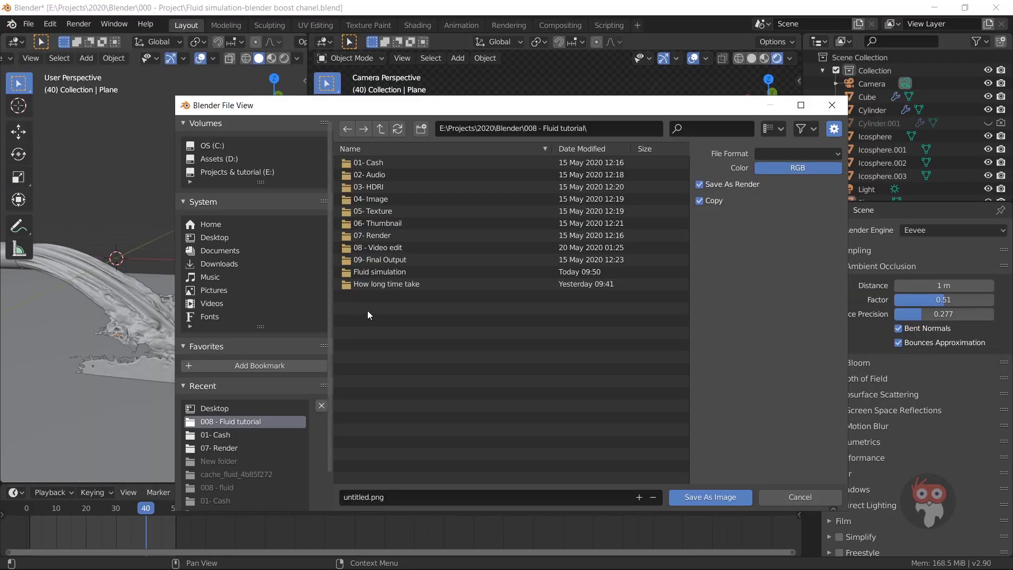
{"action": "left_click", "coordinate": [365, 498]}
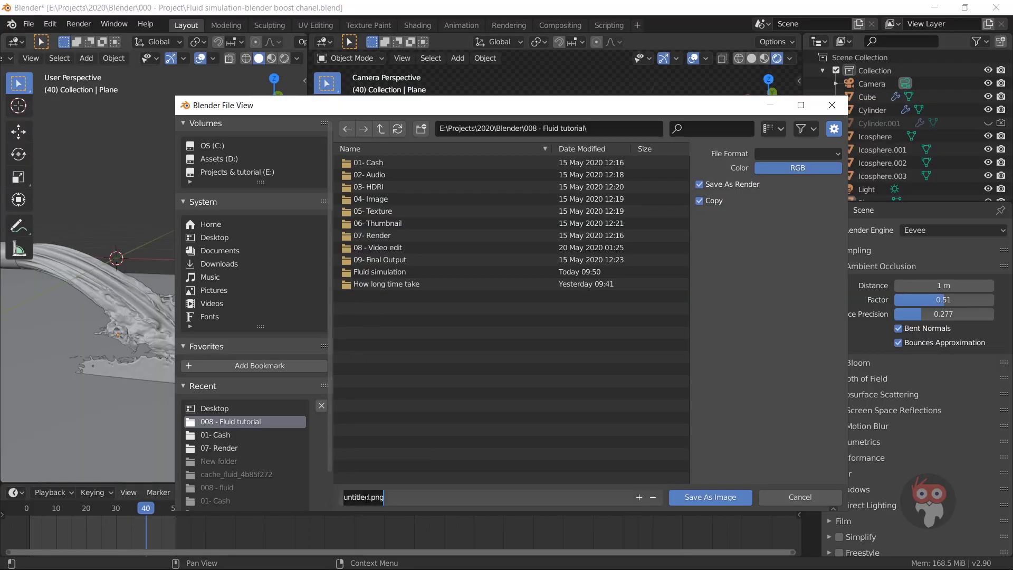
{"action": "left_click_drag", "start_coordinate": [370, 497], "coordinate": [335, 499]}
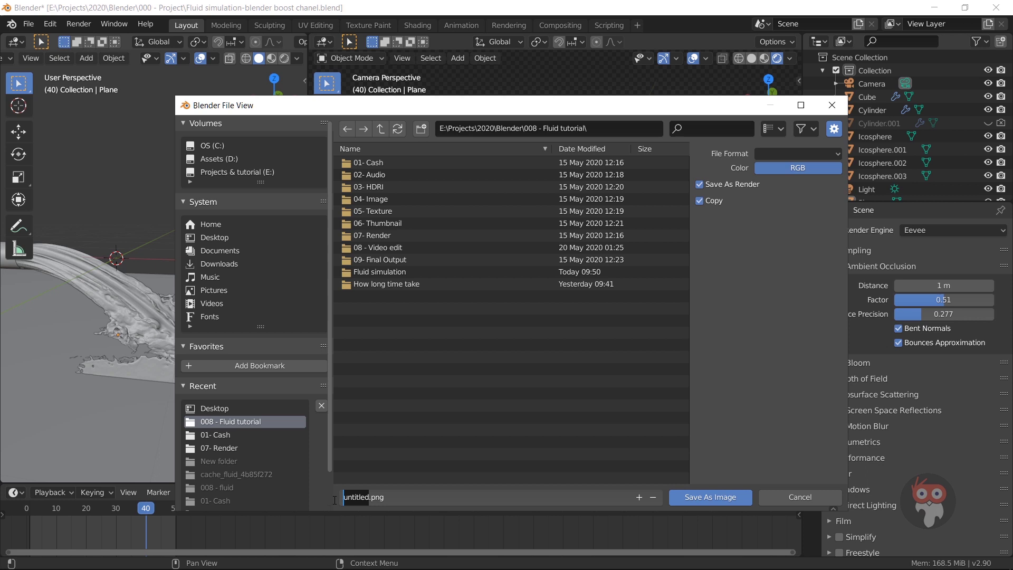
{"action": "type", "text": "64 sam"}
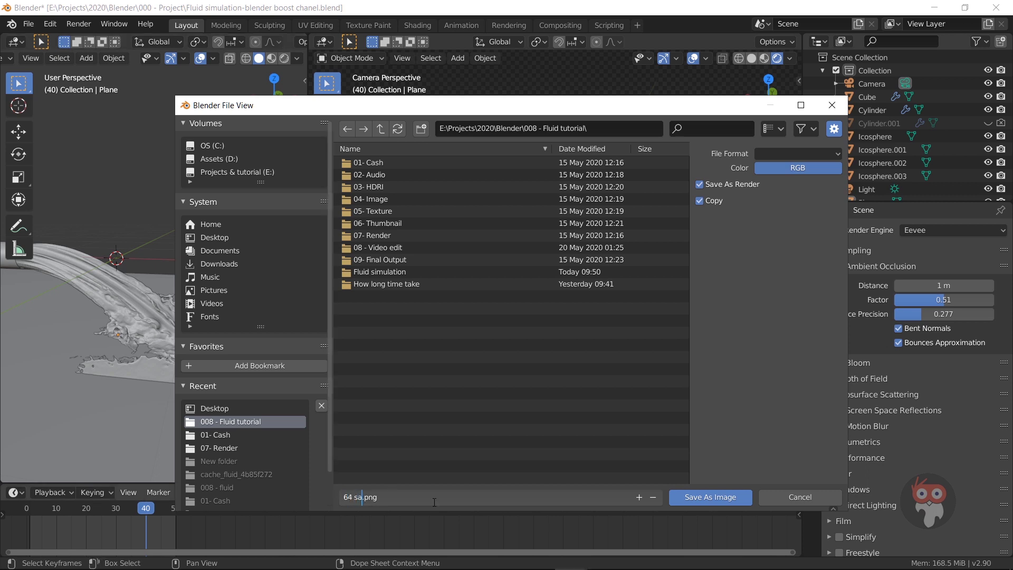
{"action": "type", "text": "ple"}
{"action": "left_click", "coordinate": [712, 496]}
- Close the render result and set the Eevee render samples to 32
{"action": "left_click", "coordinate": [993, 10]}
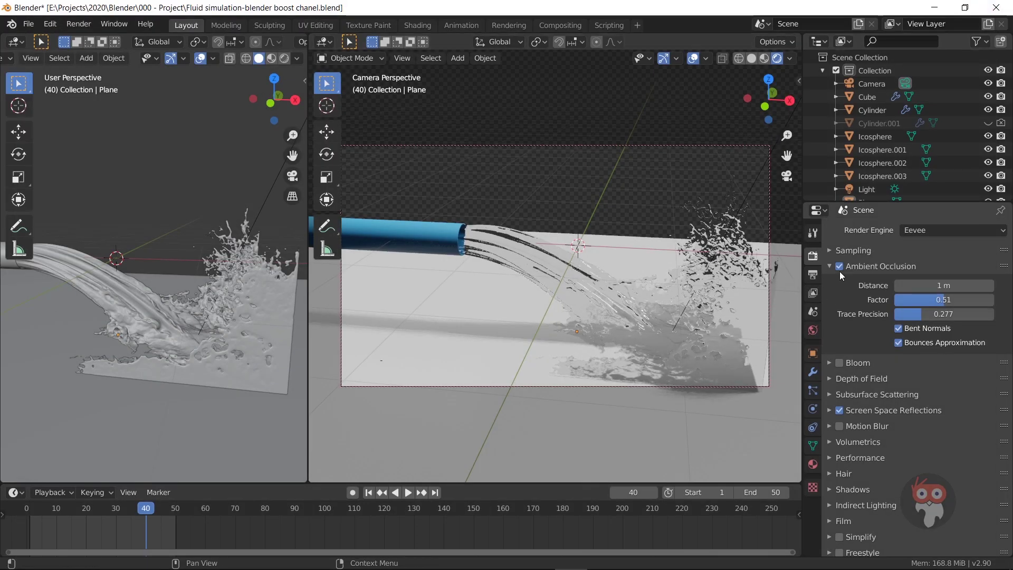
{"action": "left_click", "coordinate": [839, 249]}
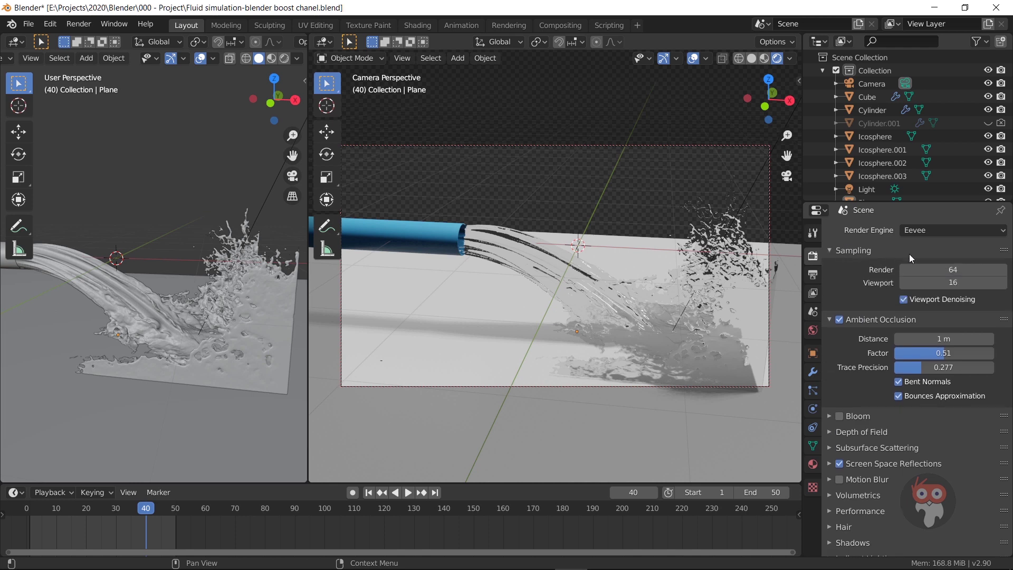
{"action": "left_click", "coordinate": [950, 269]}
{"action": "type", "text": "32"}
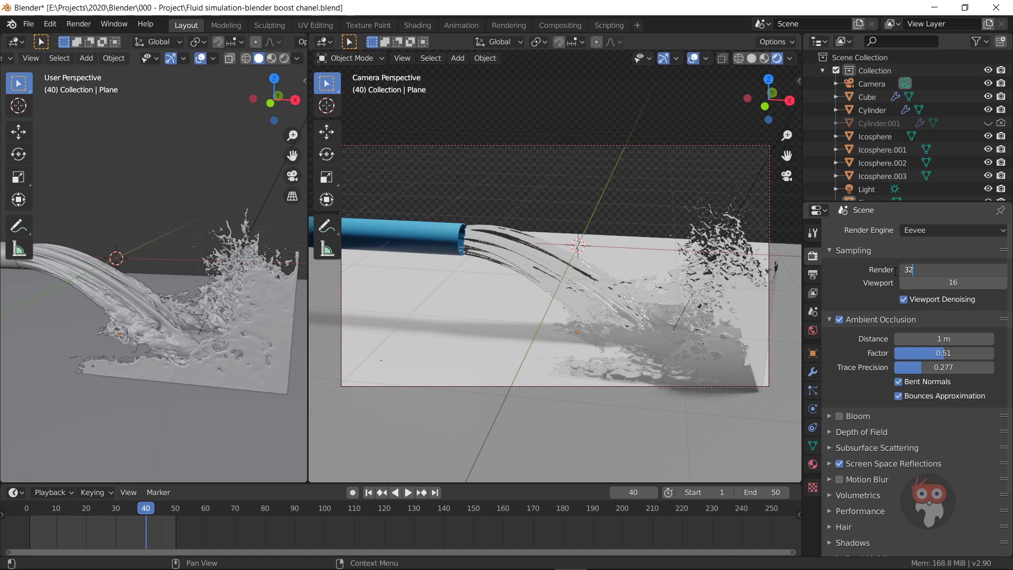
{"action": "key", "text": "Return"}
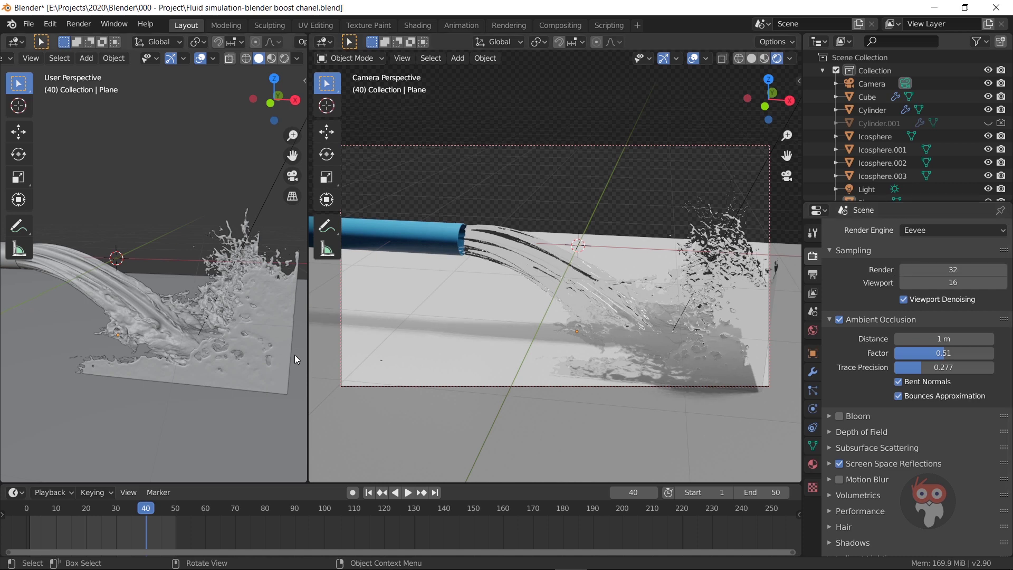
- Join the viewports to keep the camera view, disable Ambient Occlusion, and render frame 40
{"action": "right_click", "coordinate": [308, 363]}
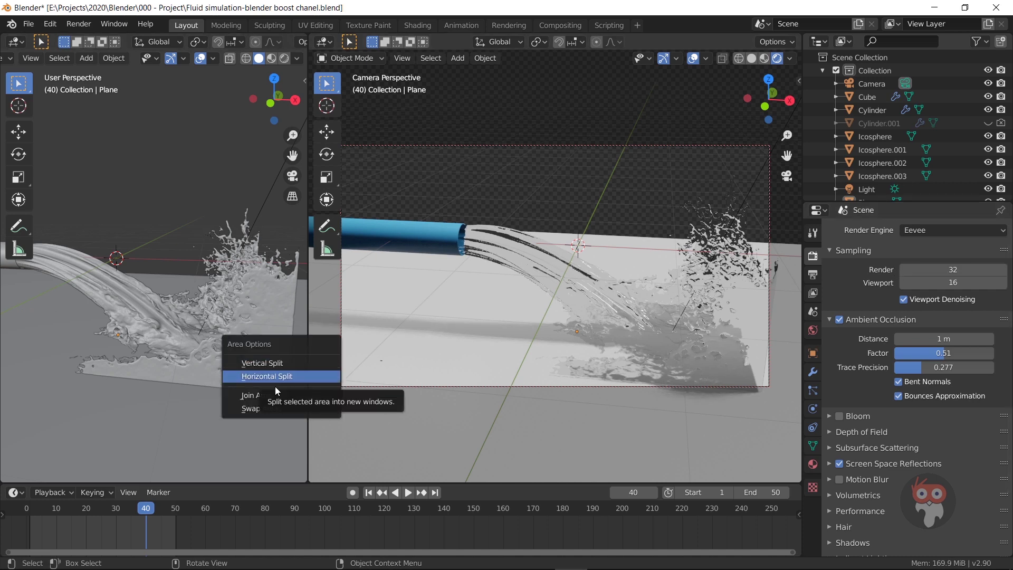
{"action": "left_click", "coordinate": [259, 396]}
{"action": "left_click", "coordinate": [264, 394]}
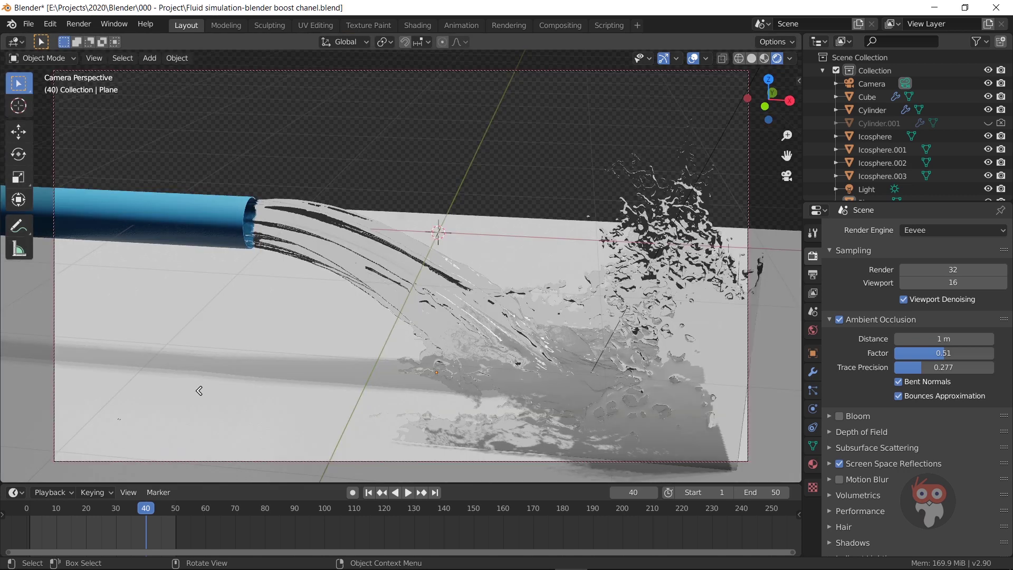
{"action": "left_click", "coordinate": [839, 320]}
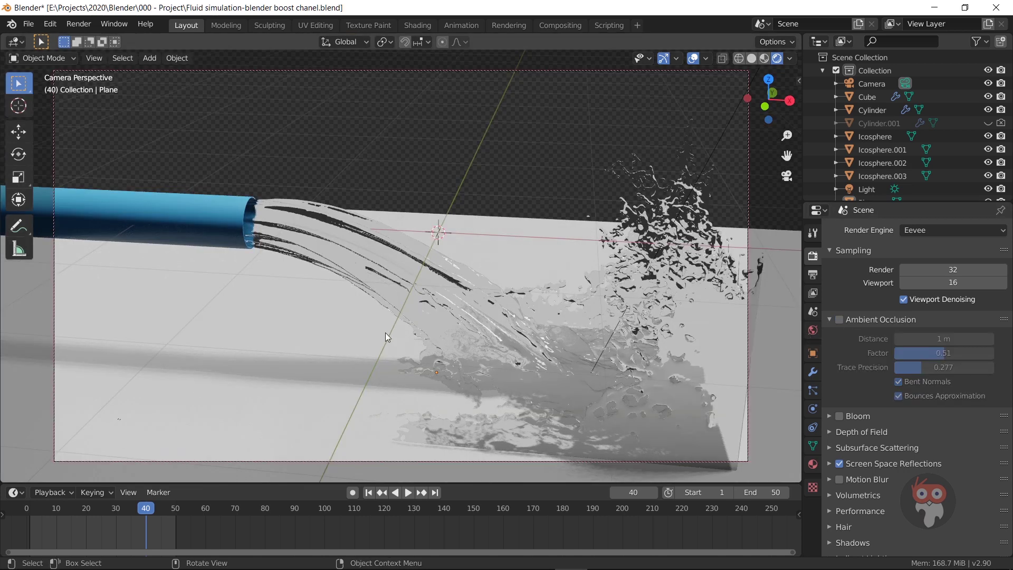
{"action": "key", "text": "F12"}
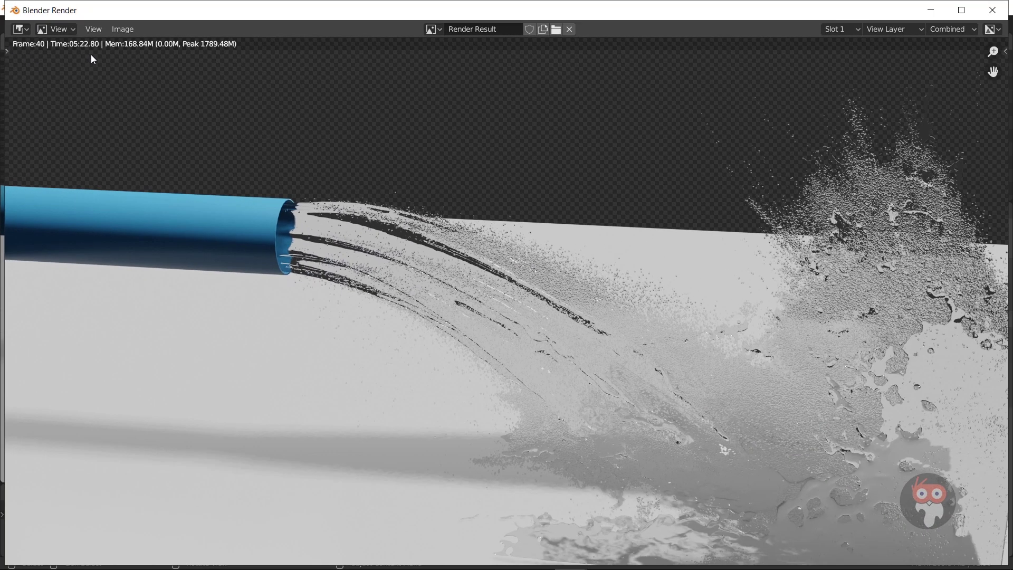
- Save the 32-sample render as '32 sample without ambient occlusion.png'
{"action": "left_click", "coordinate": [113, 34]}
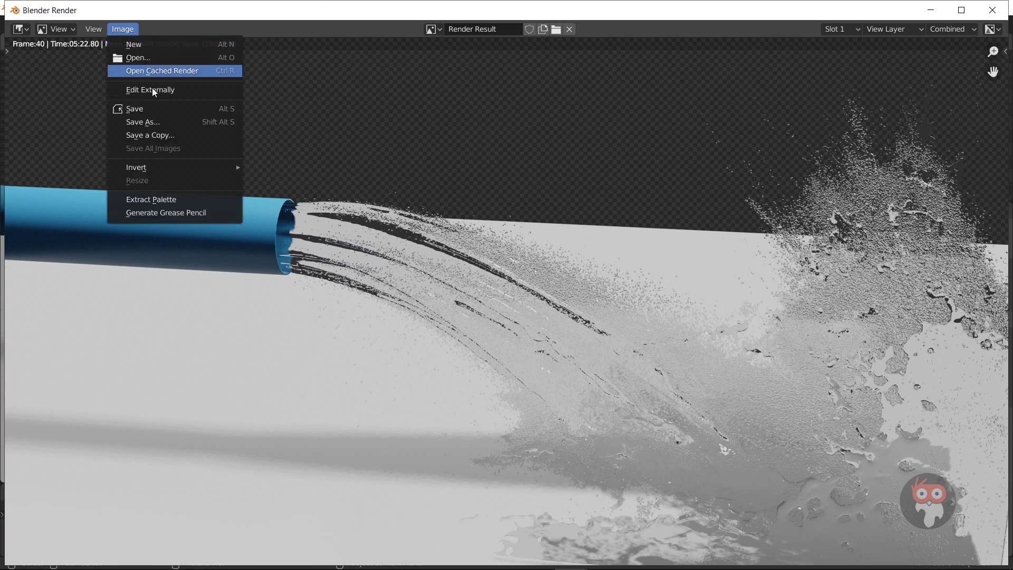
{"action": "left_click", "coordinate": [152, 118]}
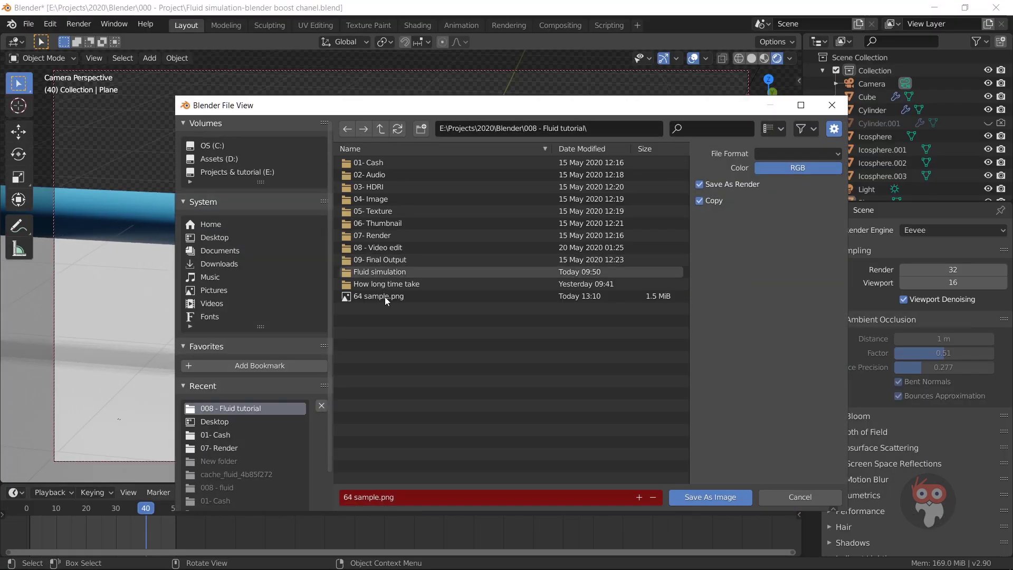
{"action": "left_click", "coordinate": [373, 499]}
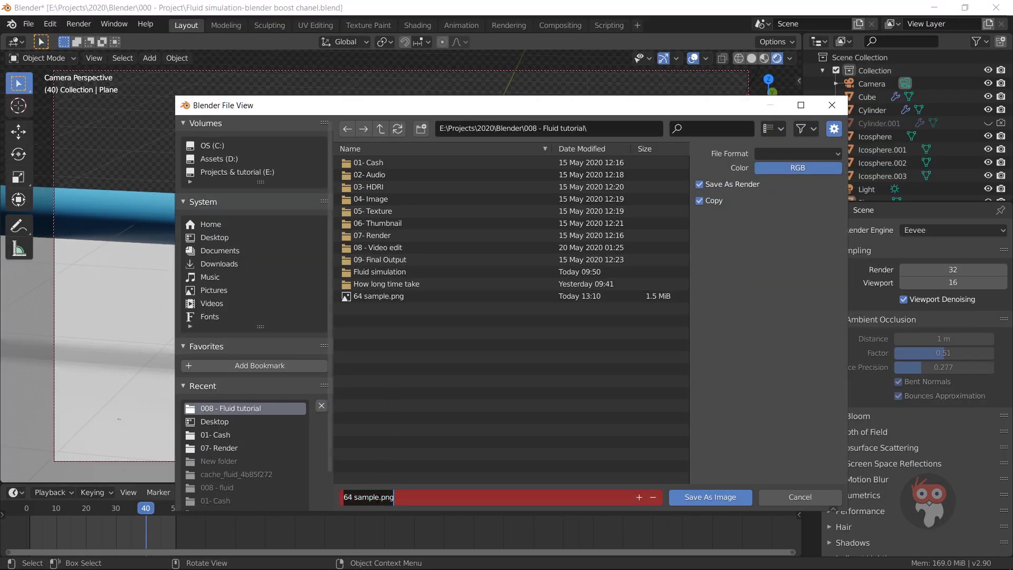
{"action": "type", "text": "32 sample without ambient occlu"}
{"action": "type", "text": "sion"}
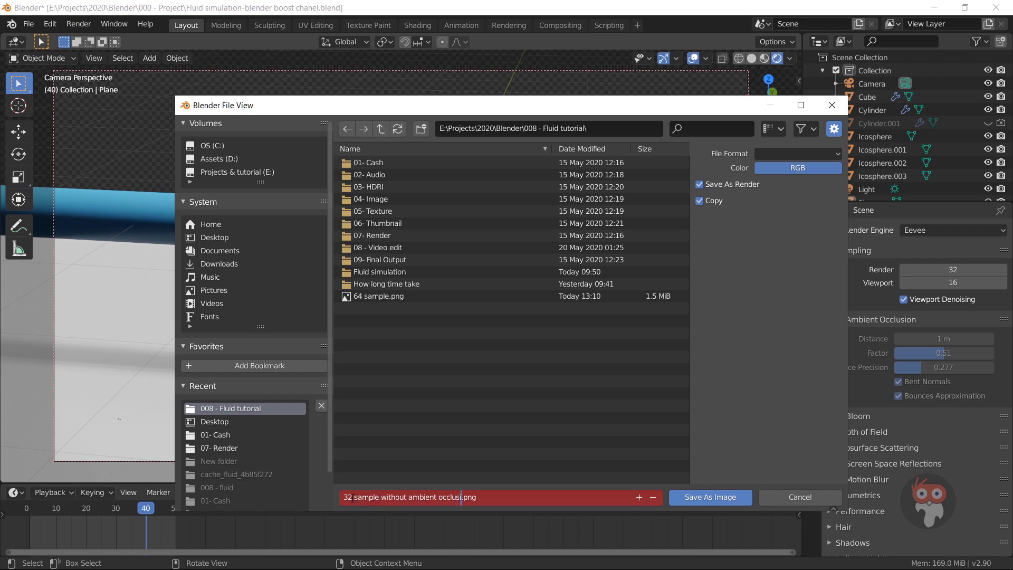
{"action": "key", "text": "Return"}
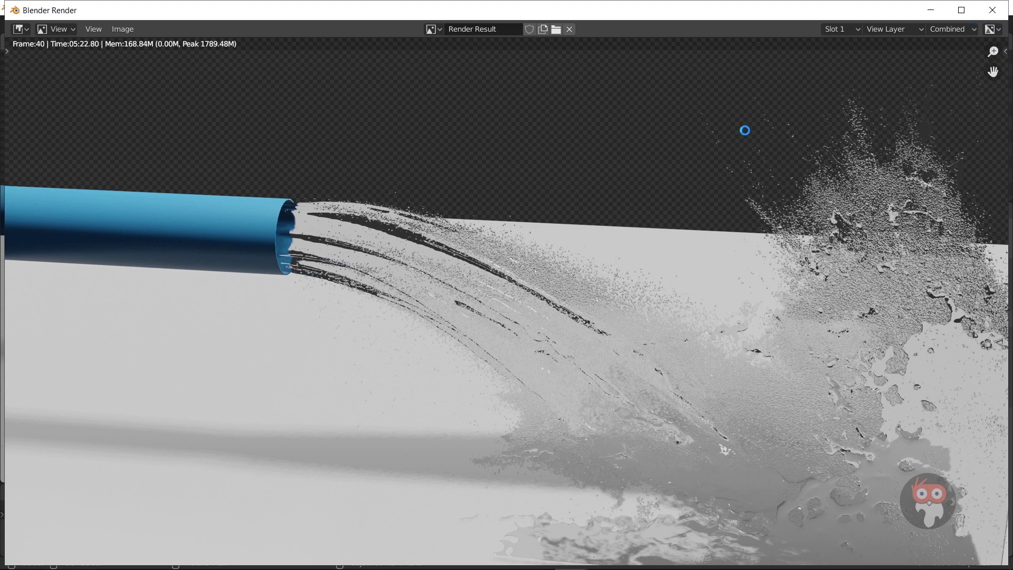
- Set the render samples to 16 and re-render frame 40 with F12
{"action": "left_click", "coordinate": [985, 10]}
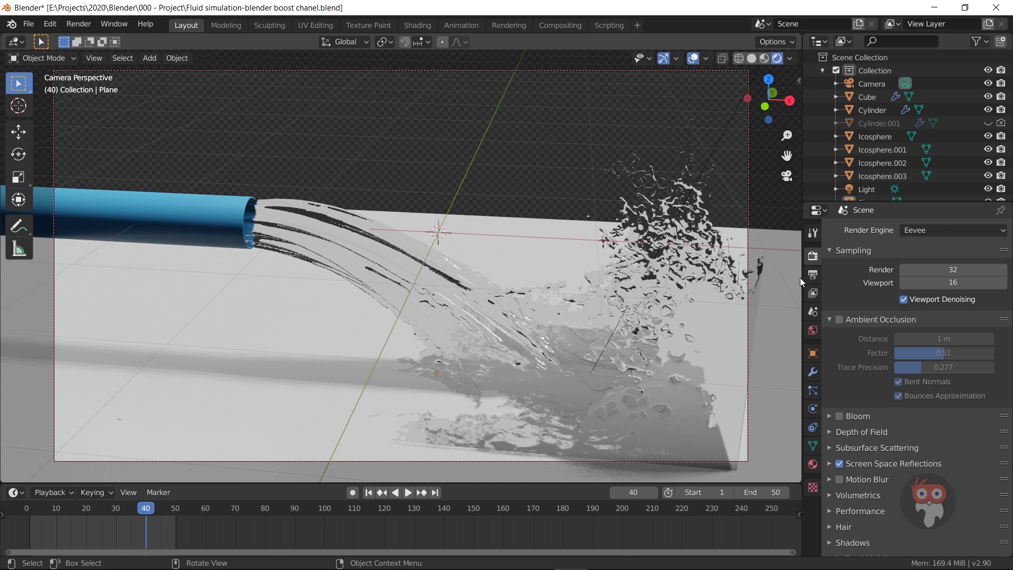
{"action": "left_click", "coordinate": [953, 270]}
{"action": "type", "text": "16"}
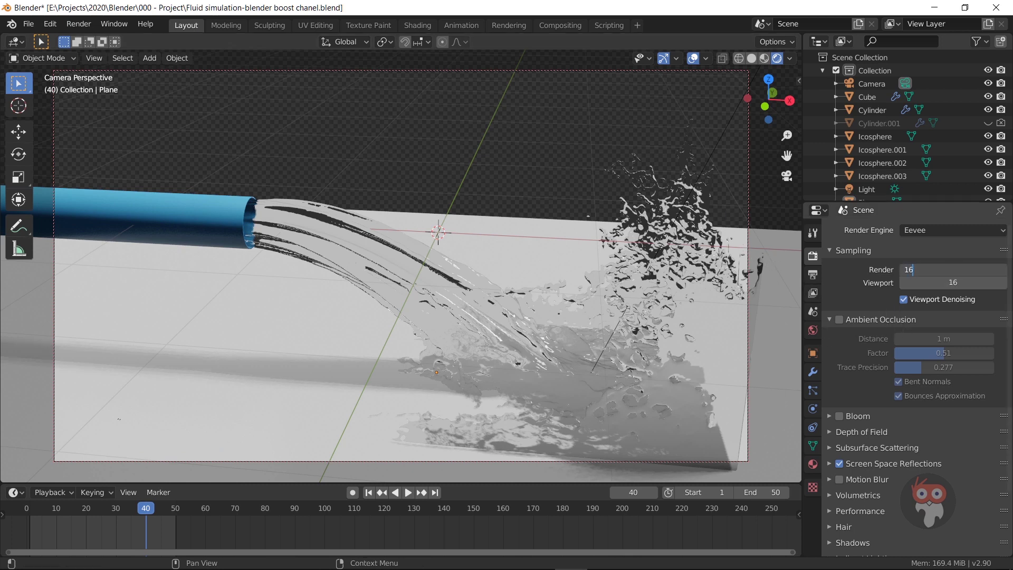
{"action": "key", "text": "Return"}
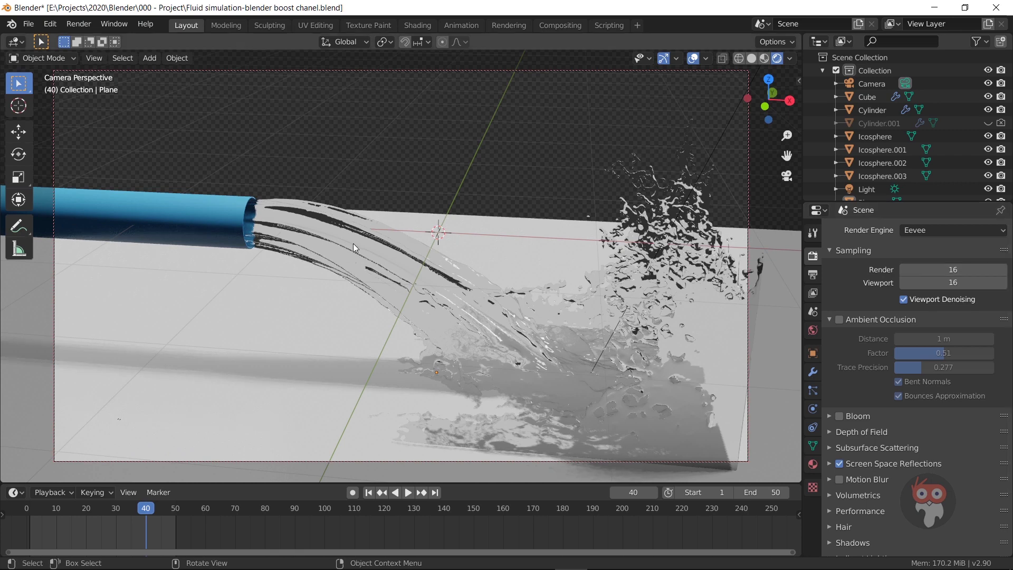
{"action": "key", "text": "F12"}
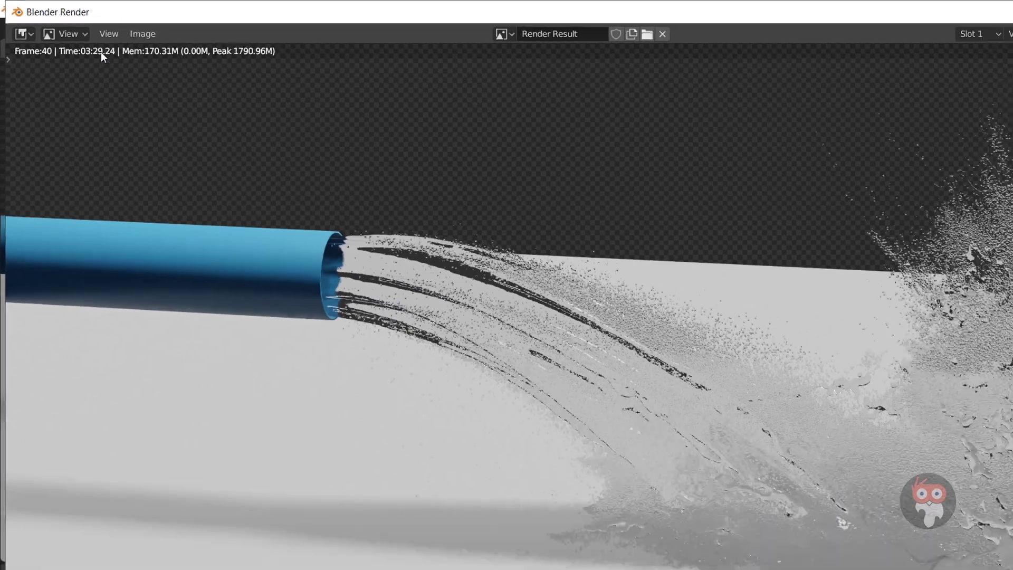
- Save the 16-sample render as '16 sample without ambient occlusion.png' by editing the old name
{"action": "left_click", "coordinate": [361, 95]}
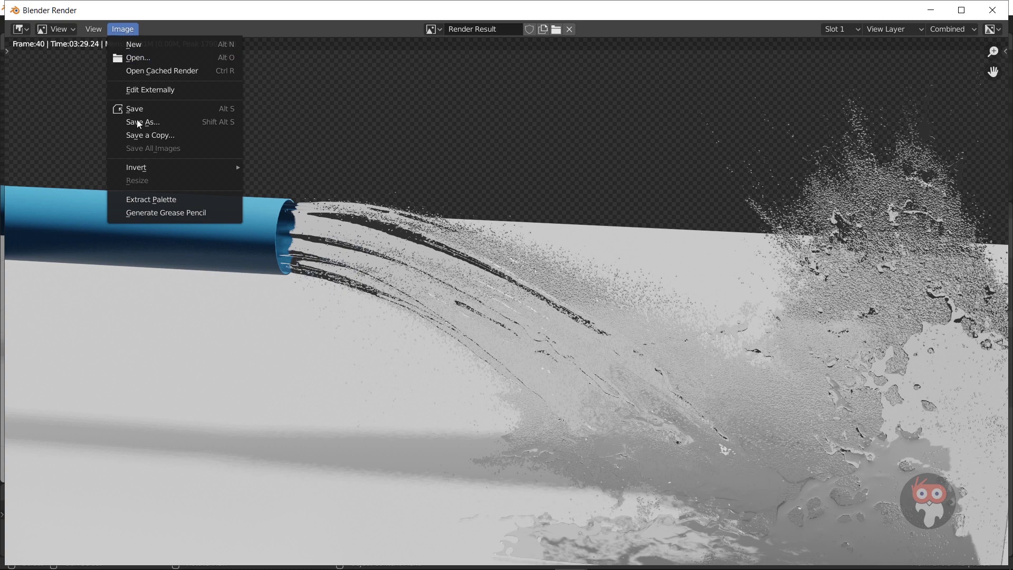
{"action": "left_click", "coordinate": [139, 127]}
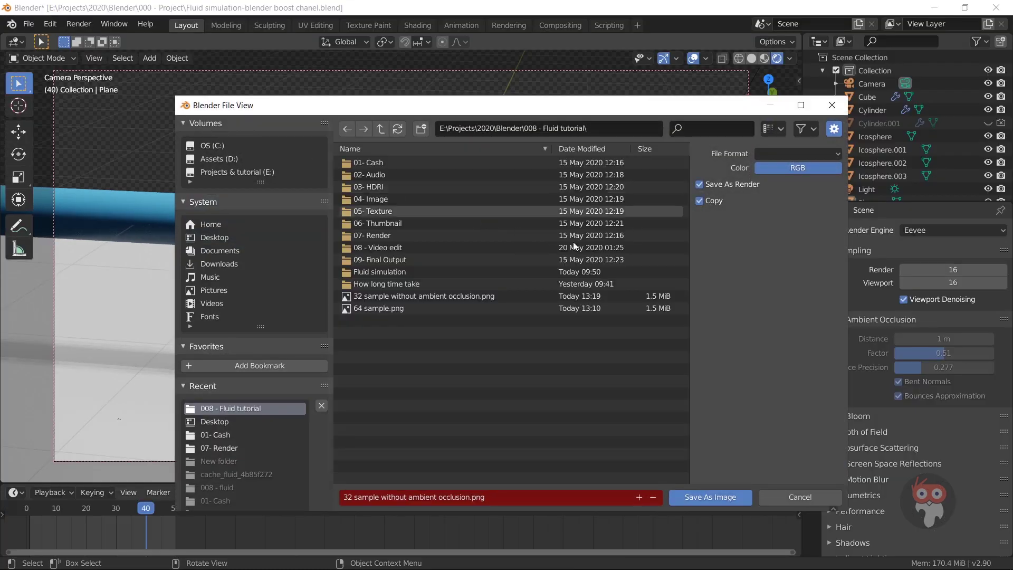
{"action": "left_click", "coordinate": [353, 497]}
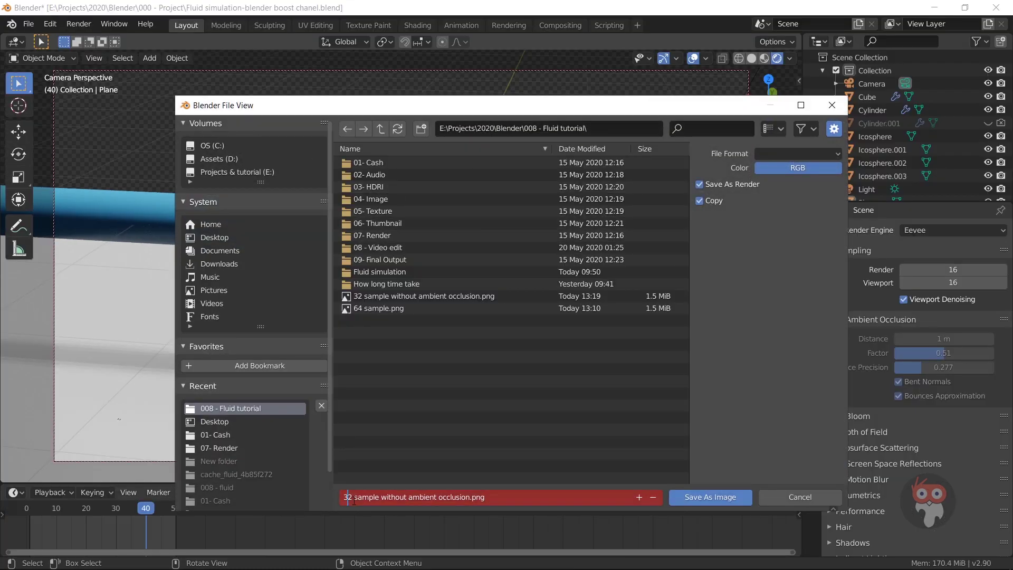
{"action": "key", "text": "Left"}
{"action": "key", "text": "Left"}
{"action": "key", "text": "BackSpace"}
{"action": "key", "text": "BackSpace"}
{"action": "type", "text": "16"}
{"action": "key", "text": "Return"}
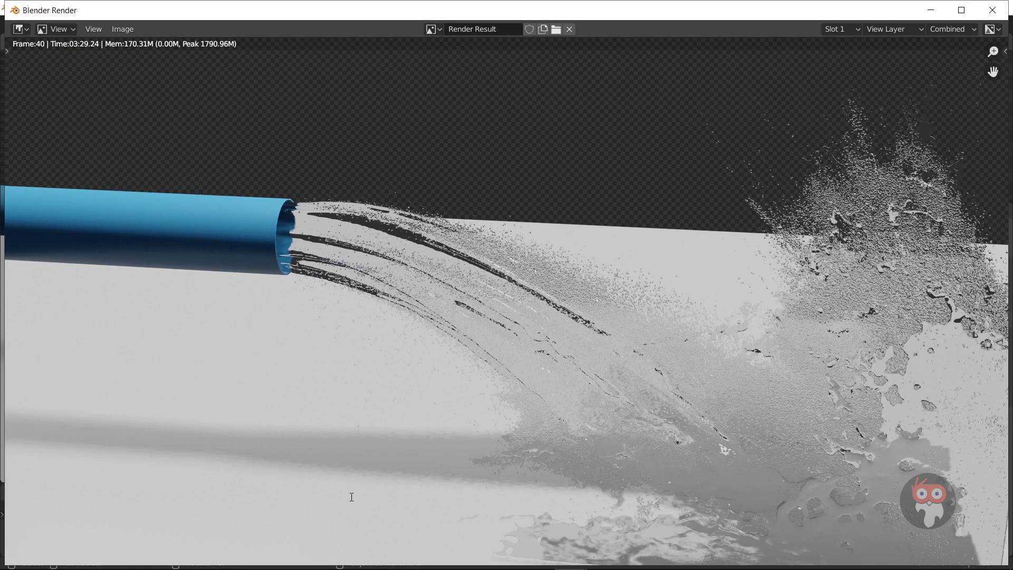
- Close the render window and open 64 sample.png from the folder in Photos
{"action": "left_click", "coordinate": [993, 10]}
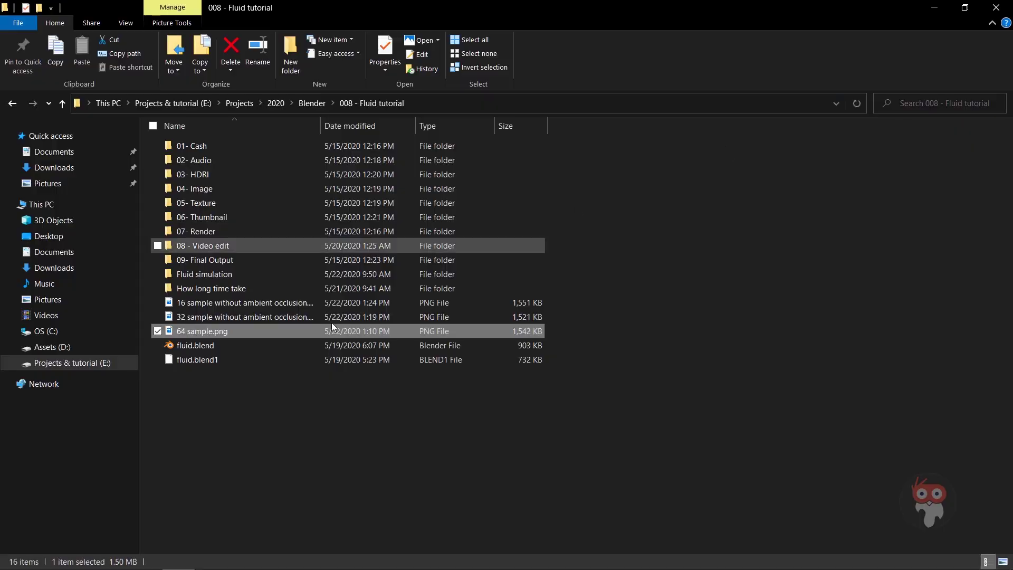
{"action": "left_click", "coordinate": [331, 467]}
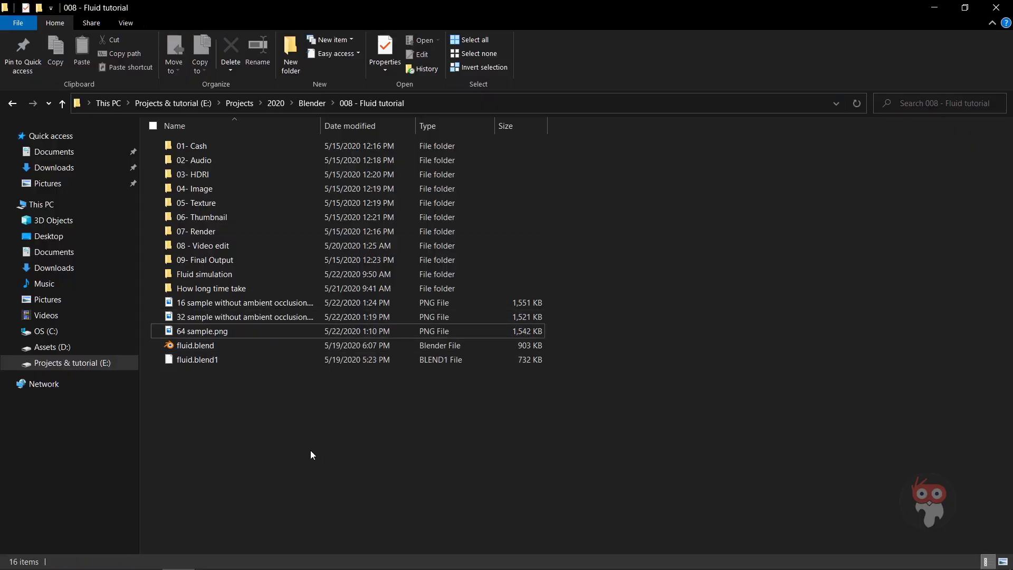
{"action": "double_click", "coordinate": [214, 331]}
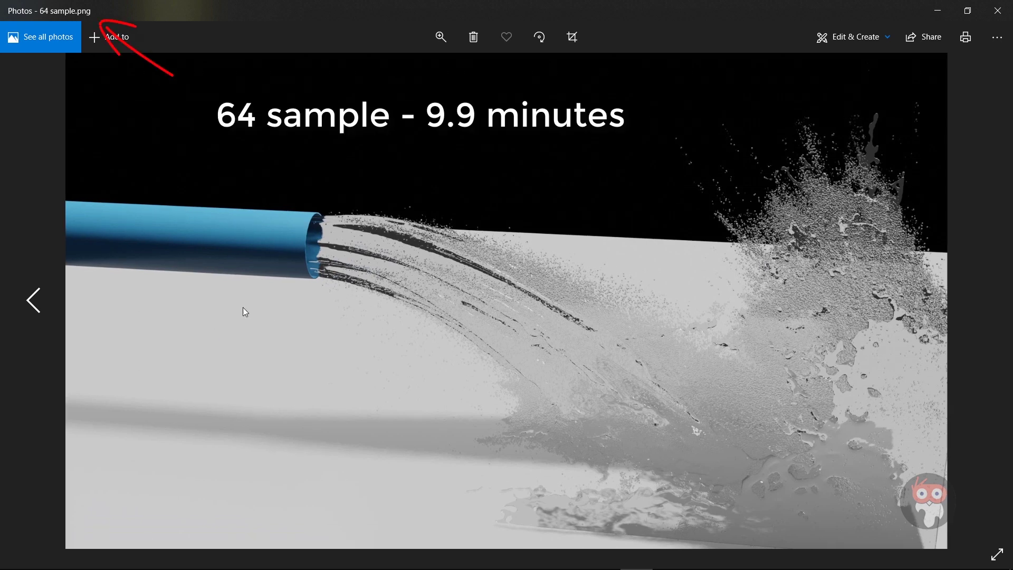
- Flip between the 32, 16 and 64 sample renders, ending on the 16-sample image
{"action": "left_click", "coordinate": [32, 306]}
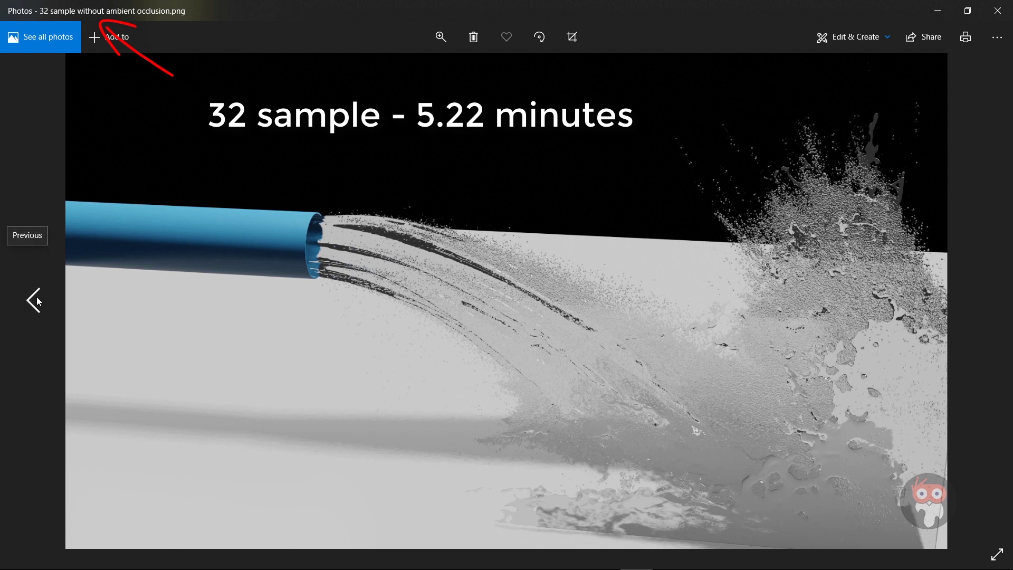
{"action": "left_click", "coordinate": [37, 299]}
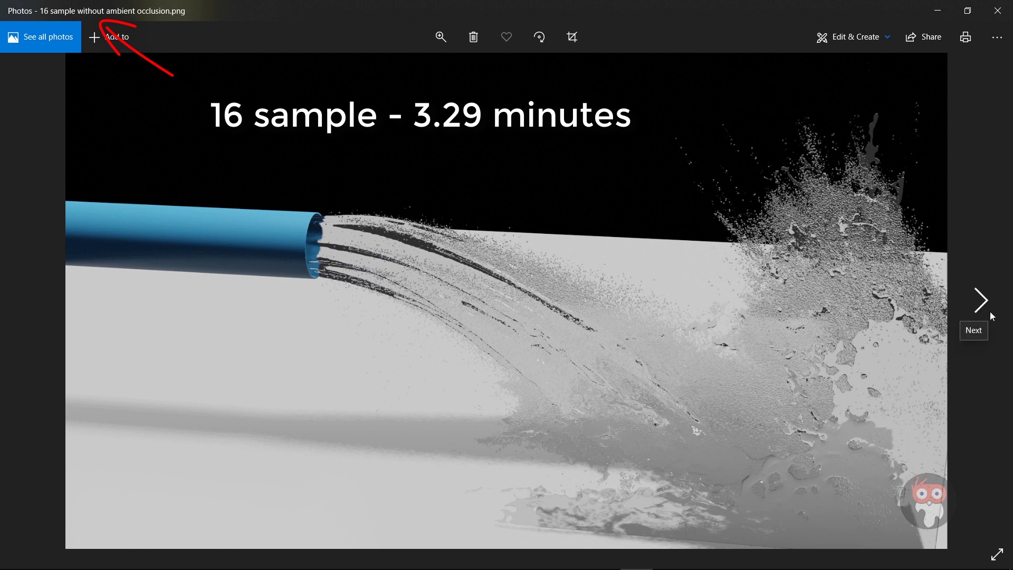
{"action": "left_click", "coordinate": [982, 300]}
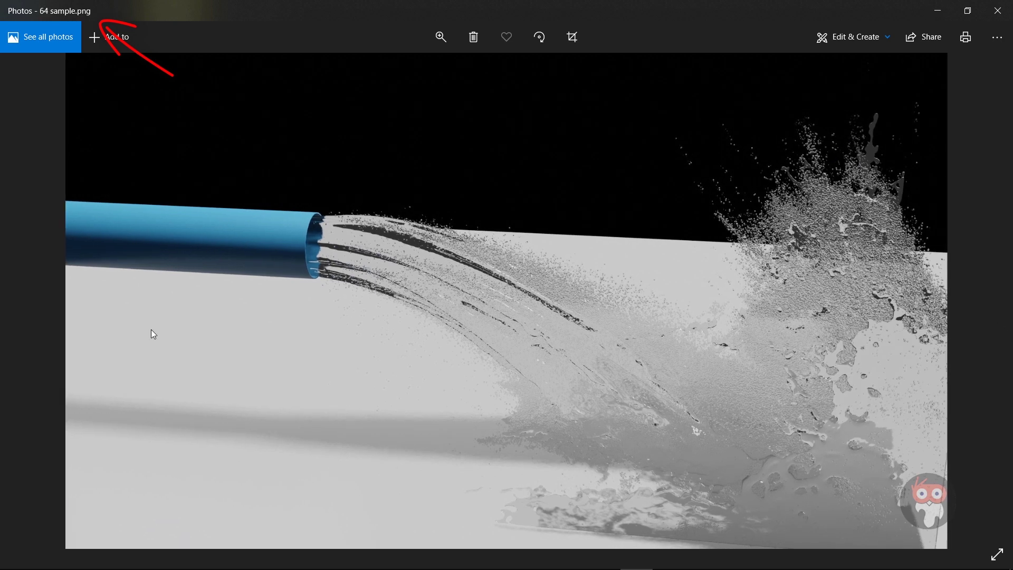
{"action": "left_click", "coordinate": [35, 302]}
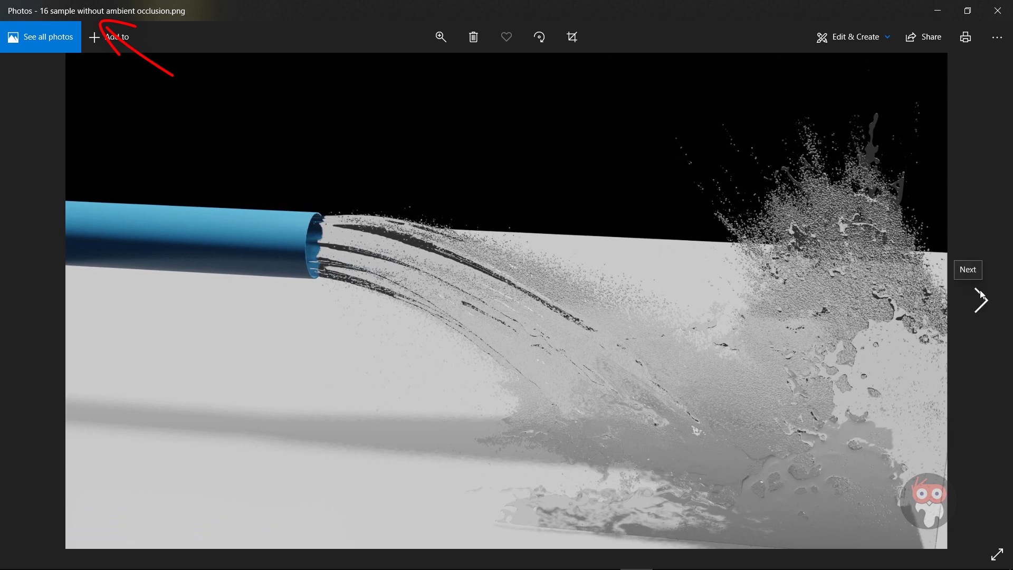
{"action": "left_click", "coordinate": [981, 295]}
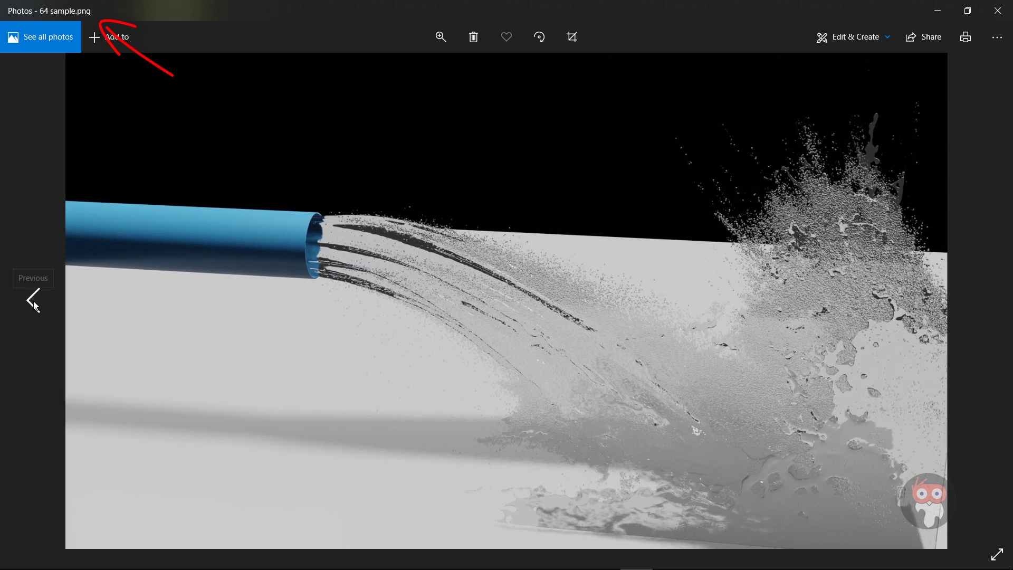
{"action": "left_click", "coordinate": [34, 303]}
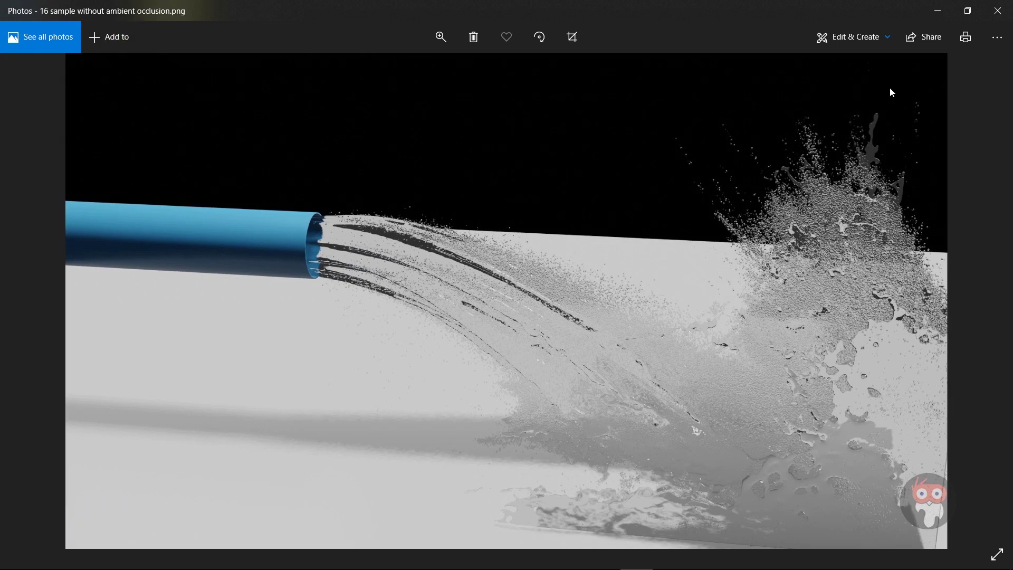